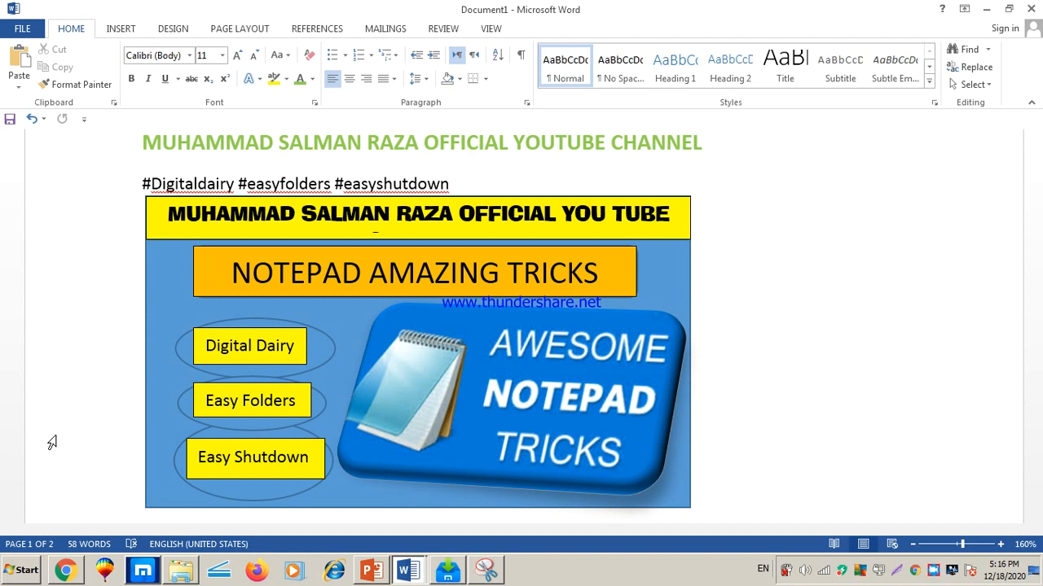
Open Notepad and enter .LOG in capitals as the first line of a blank document
click(27, 573)
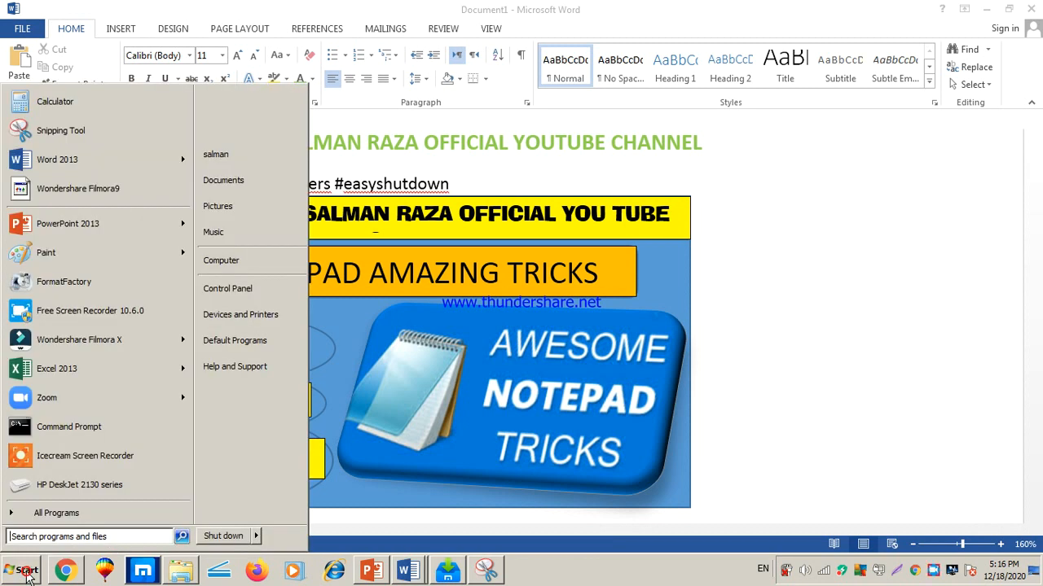
click(49, 538)
text(note)
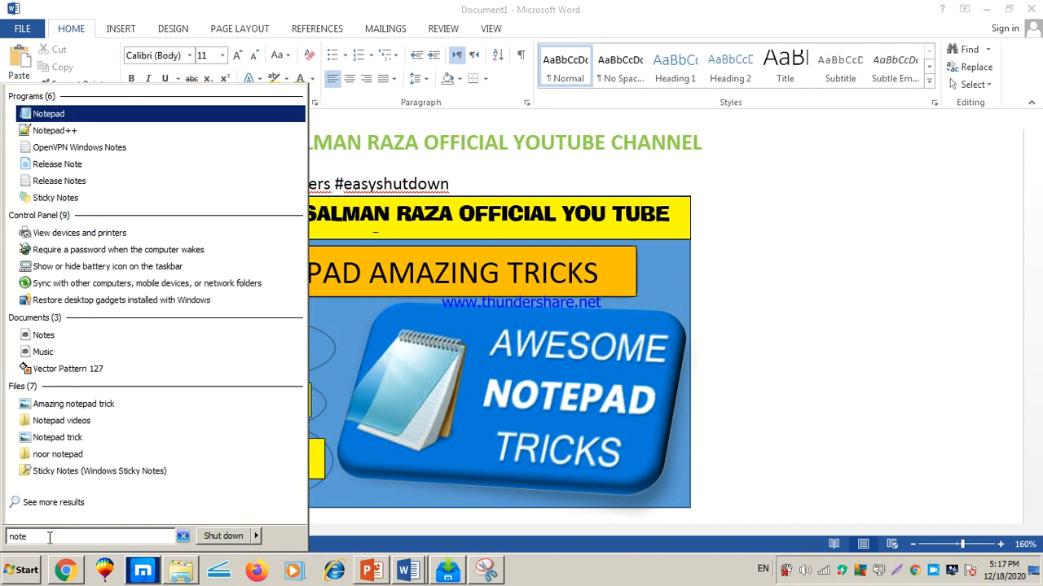
click(49, 114)
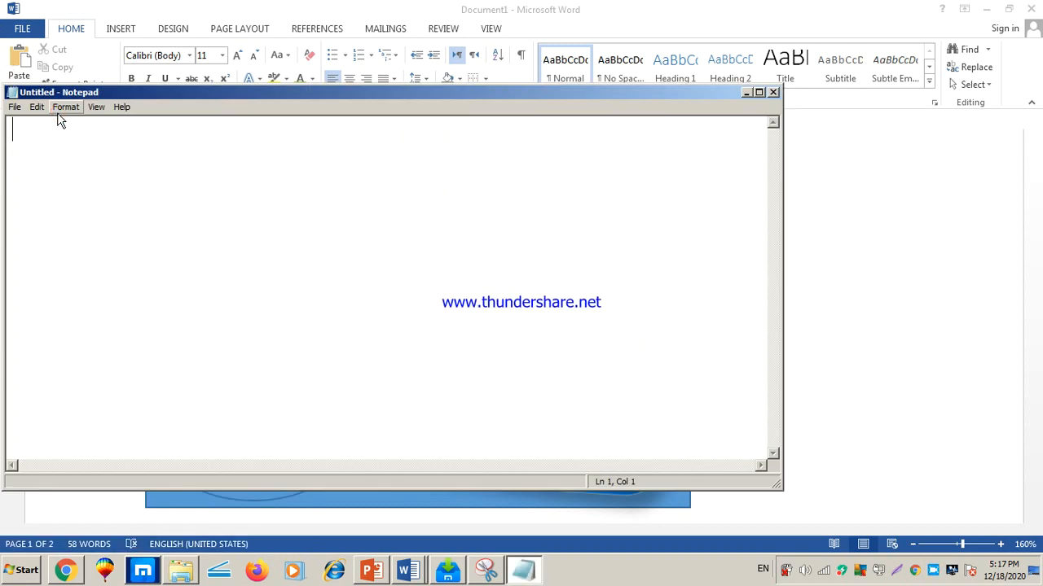
text(.LOG)
Save the text file to the desktop as Mydairy, close it and show the desktop
click(15, 107)
click(39, 150)
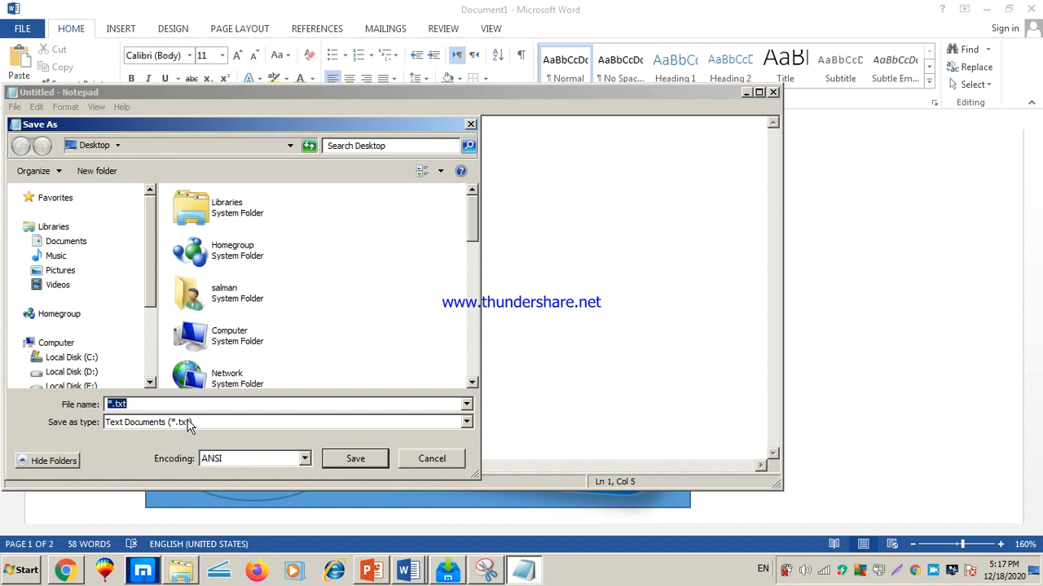
text(Mydairy)
click(358, 459)
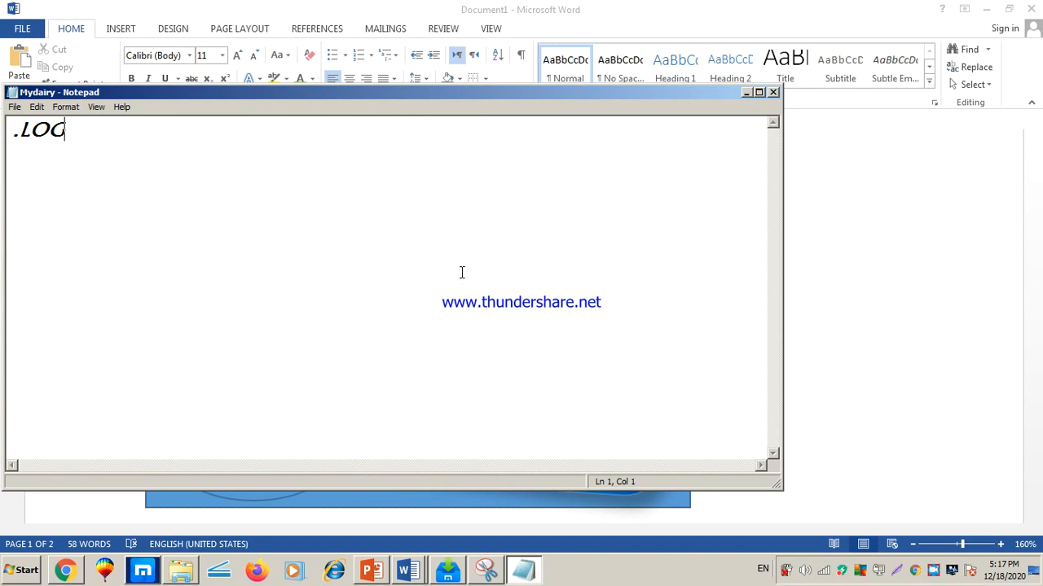
click(772, 91)
click(987, 9)
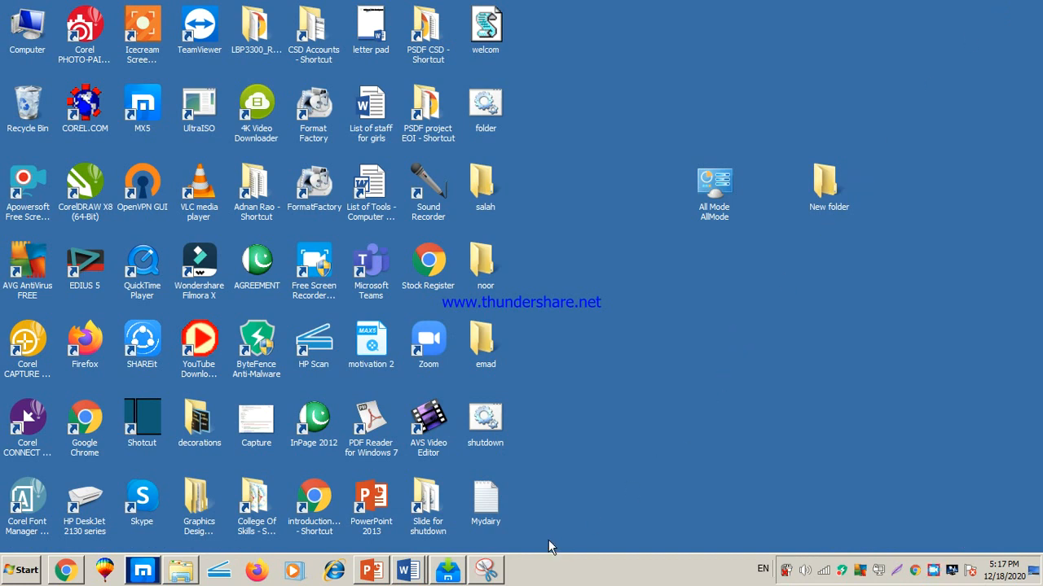
Open Mydairy and write an entry stating the writer's name, followed by "i have spent 5000 today, i have given 2000 to my friend as credit"
double_click(483, 493)
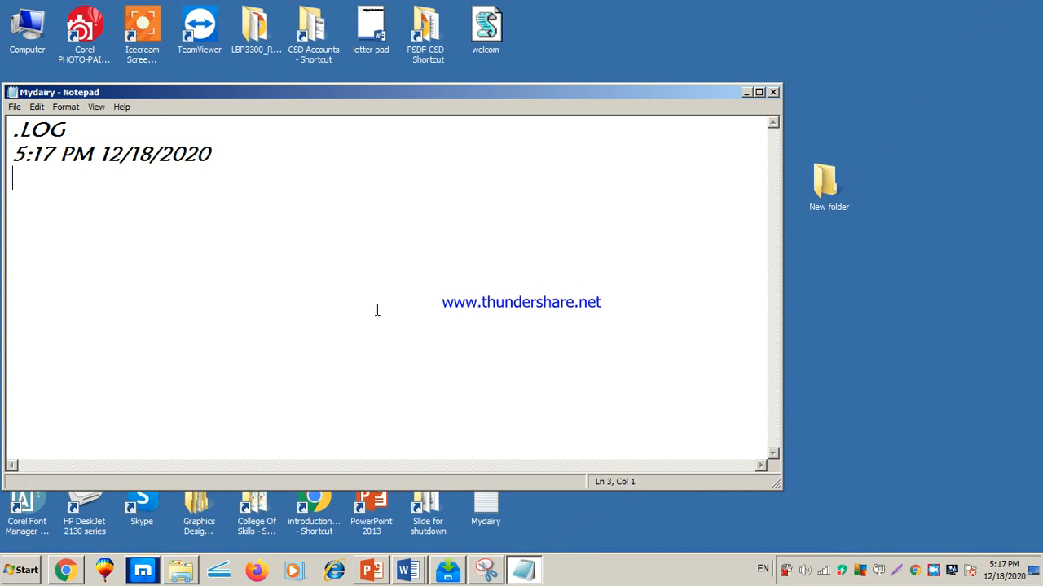
text(My name )
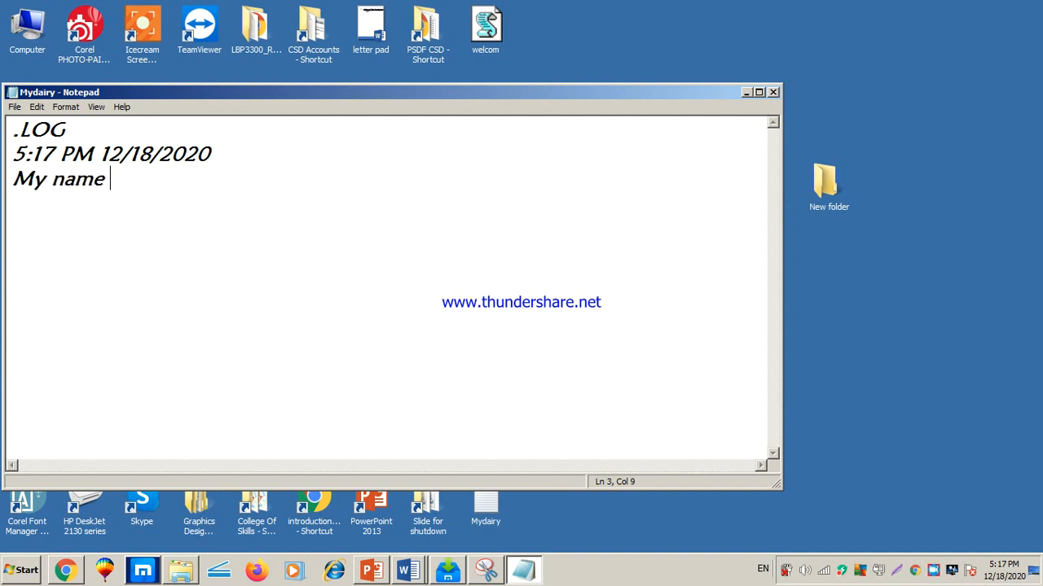
text(is salman, )
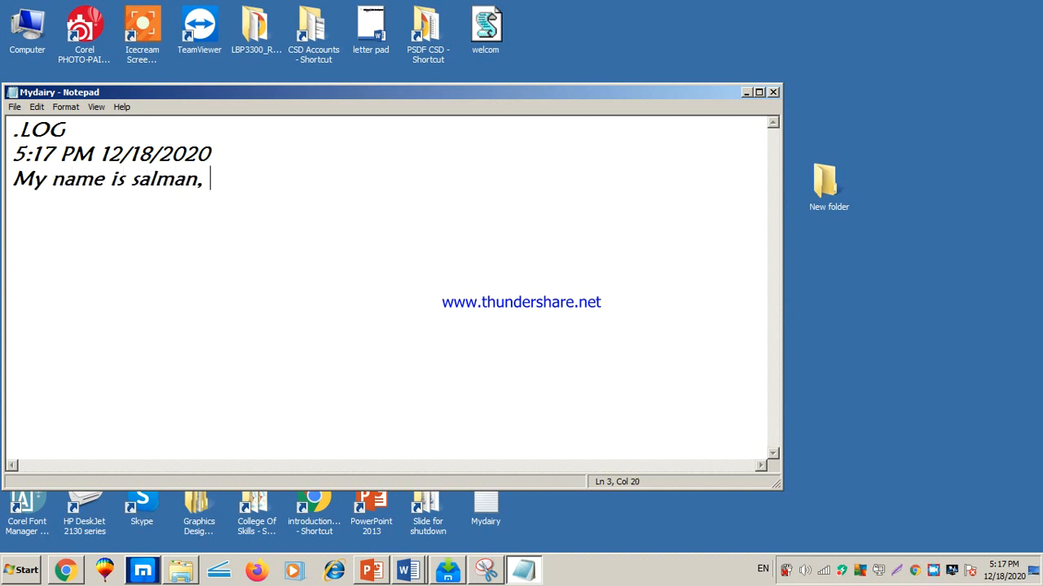
text(i have sp)
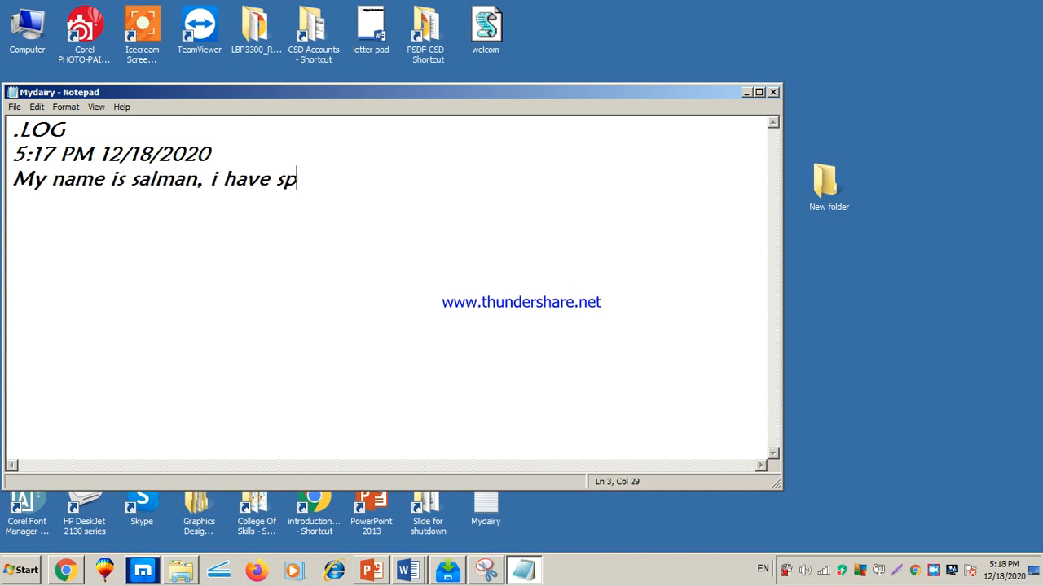
text(ent 5000)
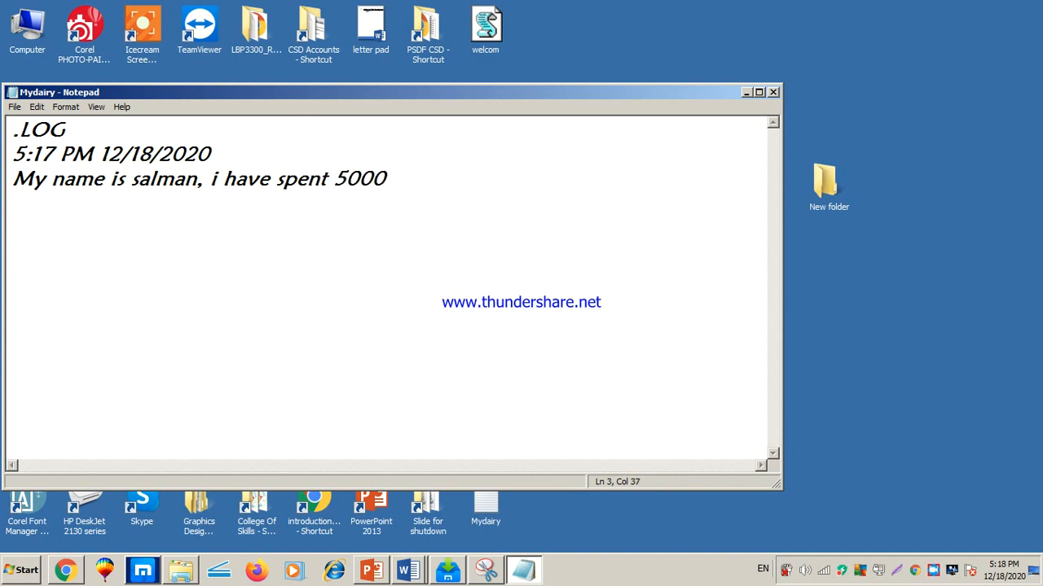
text( today, i have )
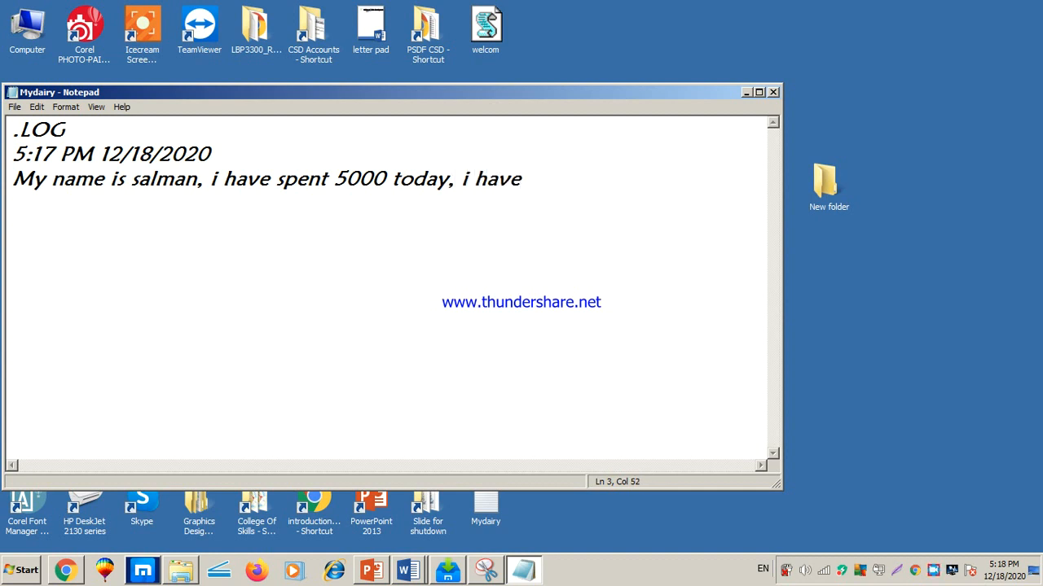
text(given 2)
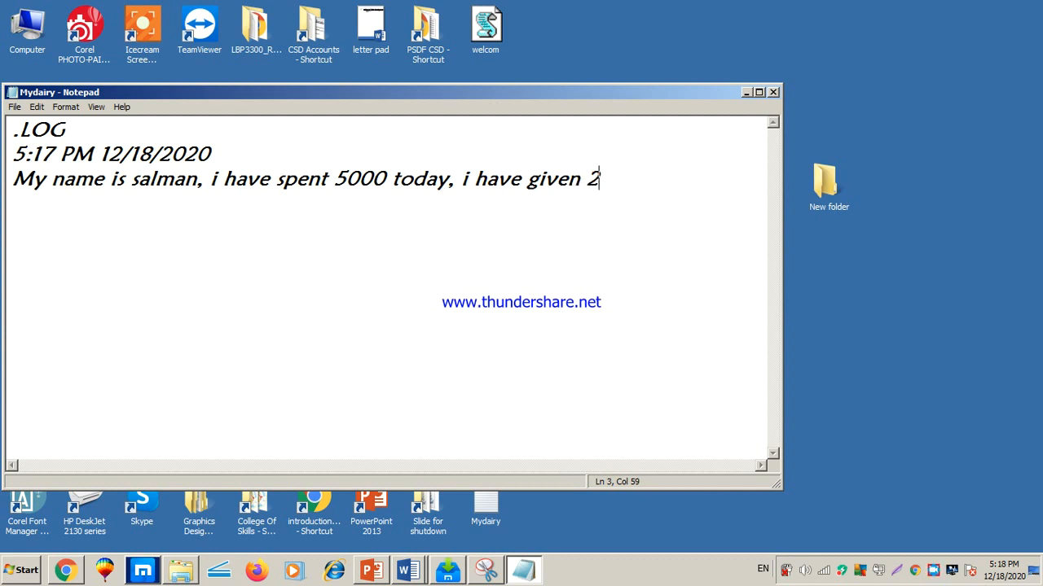
text(000 to my)
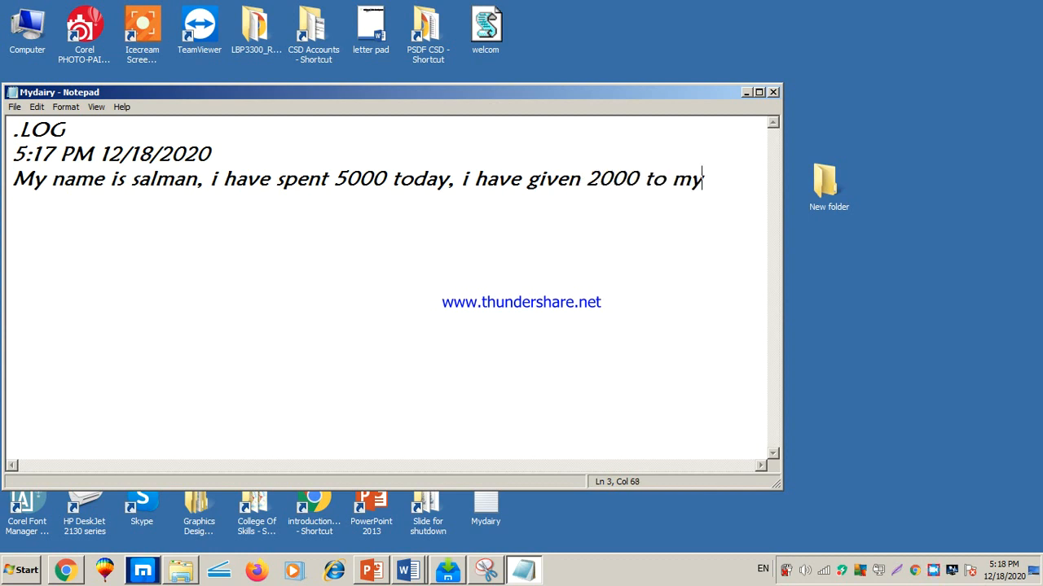
text( friend as )
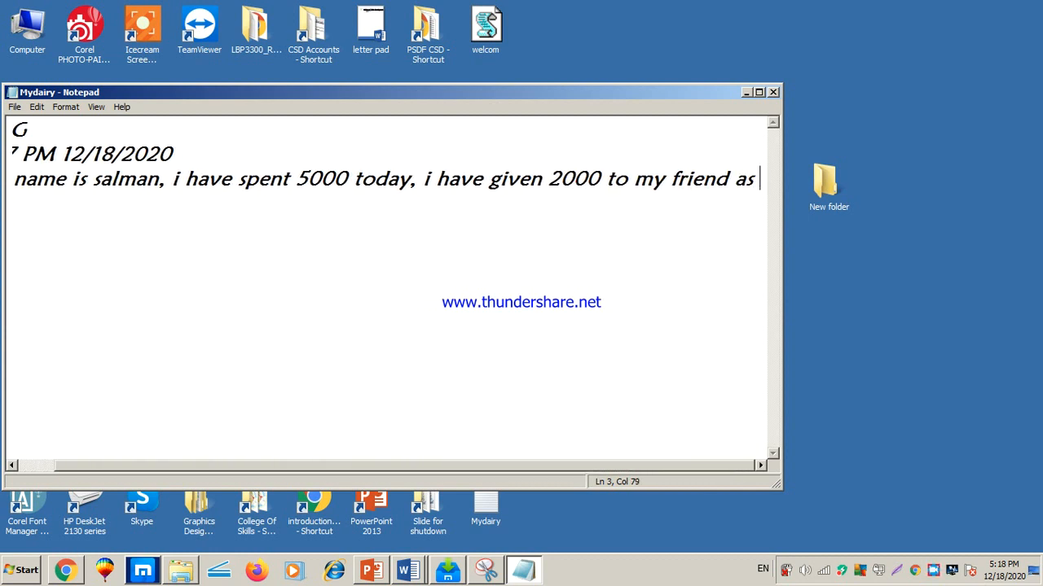
text(credit)
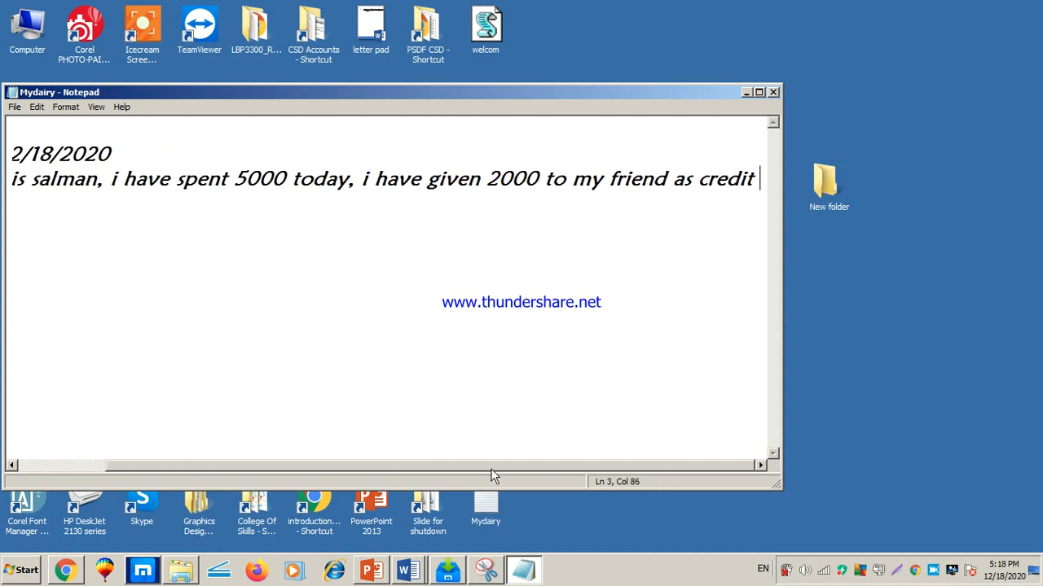
Save the diary entry in Mydairy and close the file
drag(491, 467, 321, 483)
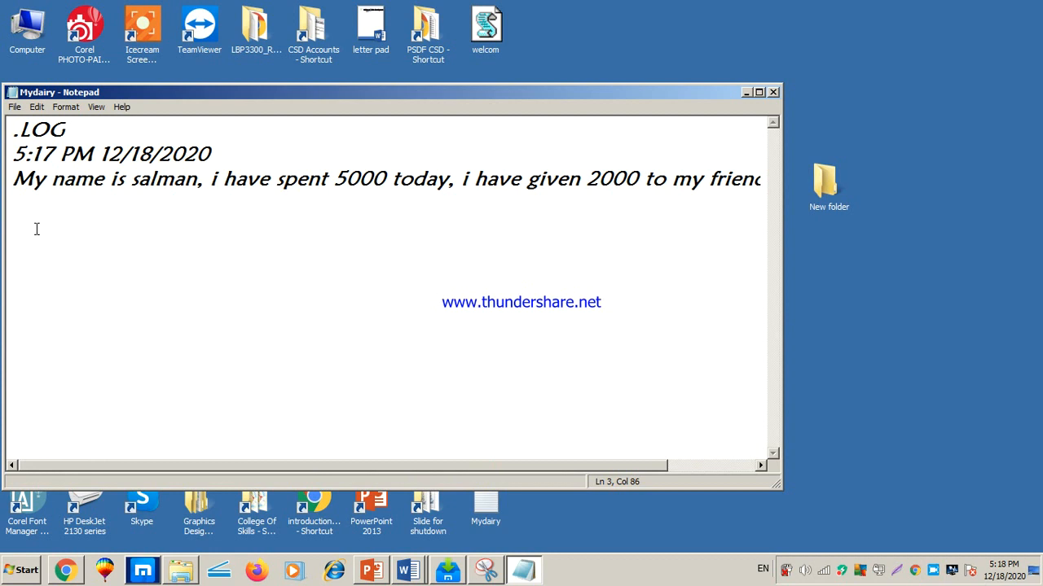
click(15, 108)
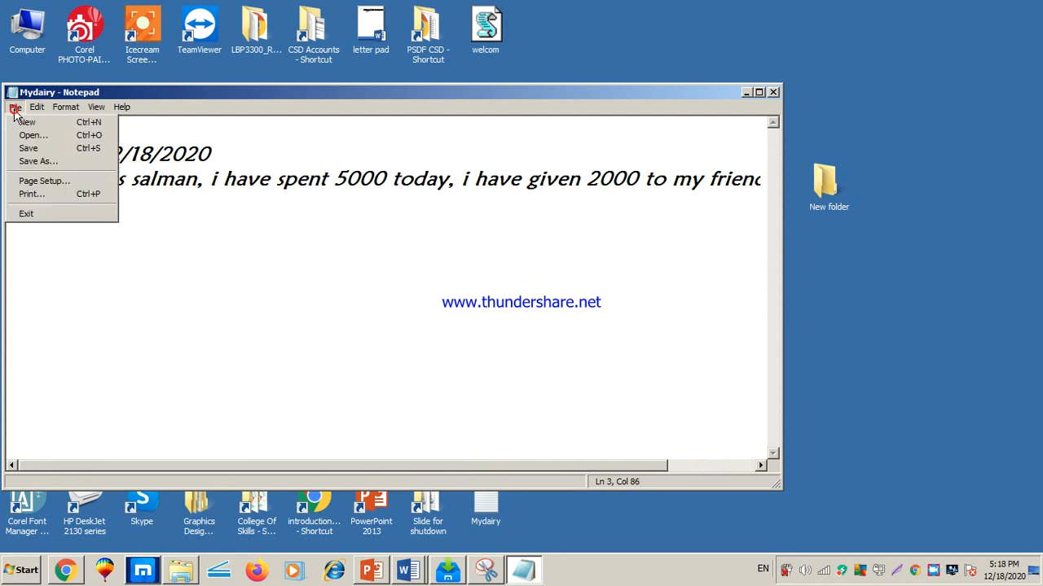
click(57, 149)
click(773, 92)
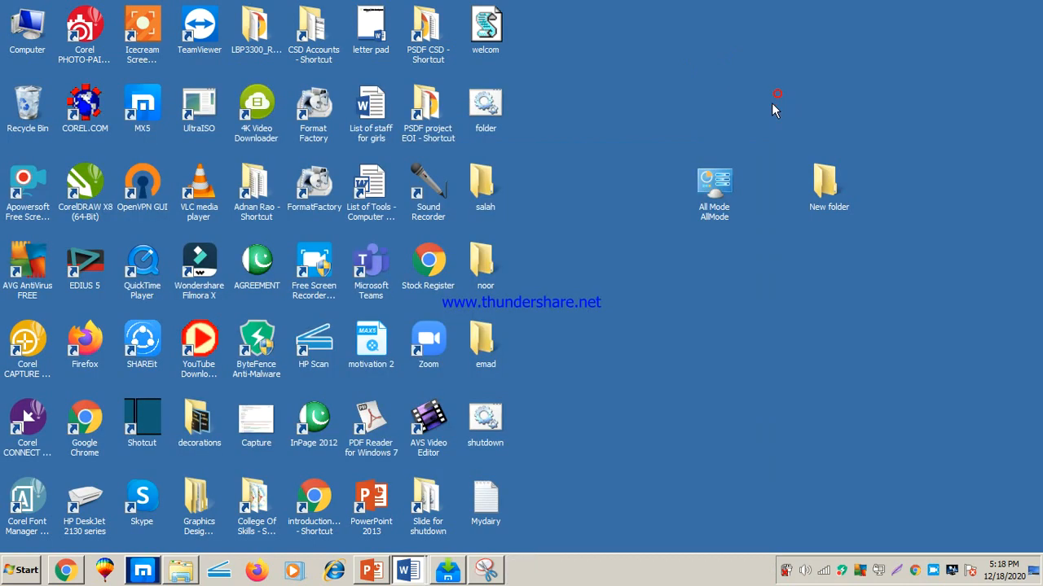
Reopen Mydairy to check its automatic date and time stamp, and close it without saving
double_click(484, 499)
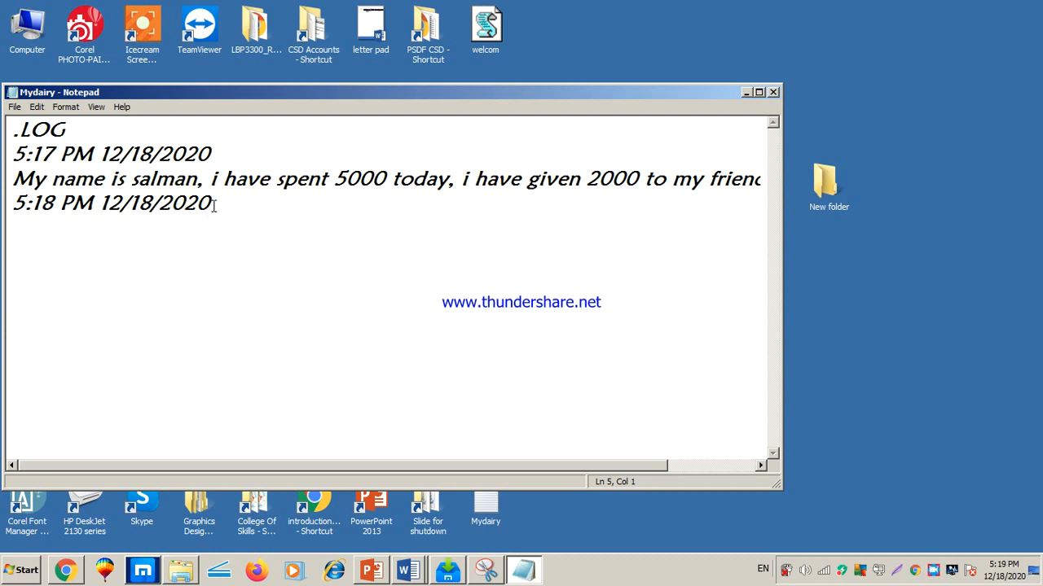
click(773, 92)
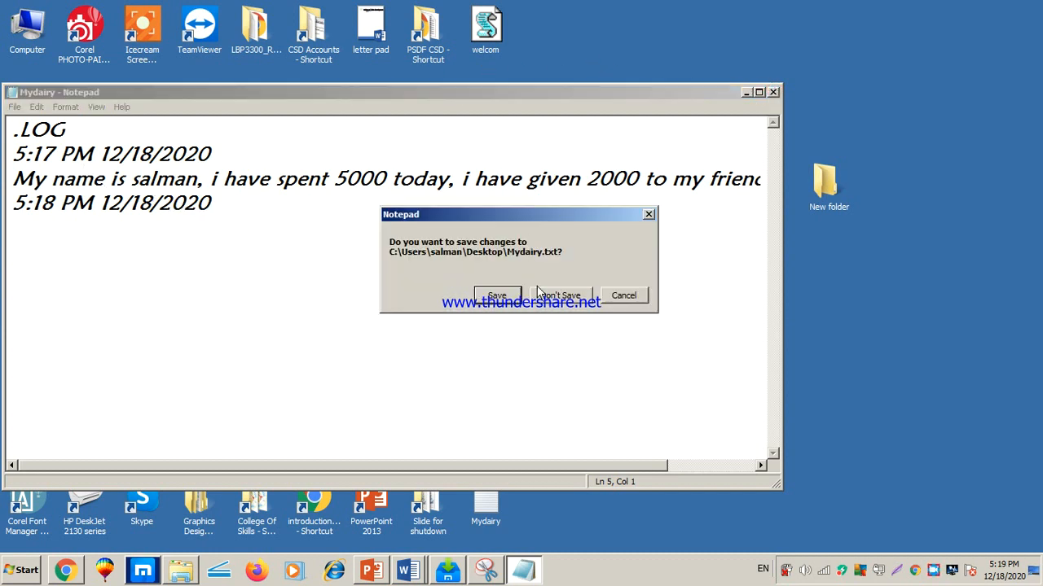
click(563, 295)
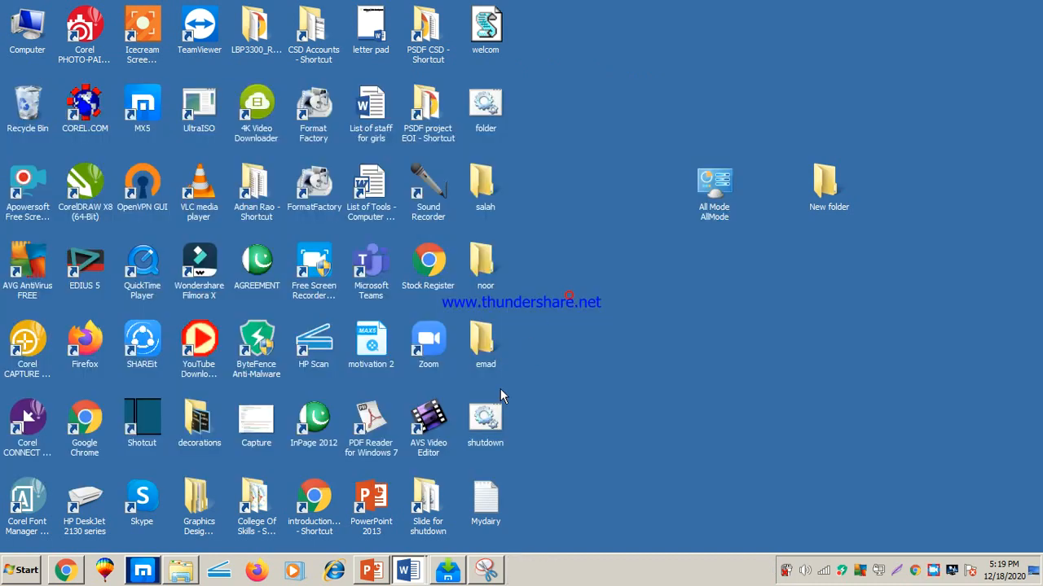
Open a new Notepad document and enter an md command followed by four personal names as folder names
click(410, 573)
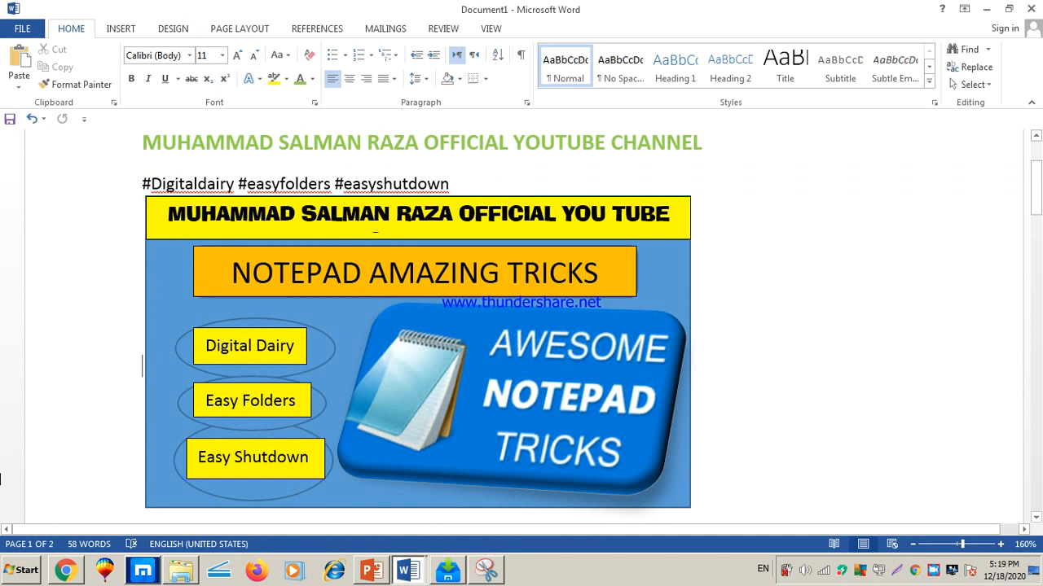
click(24, 570)
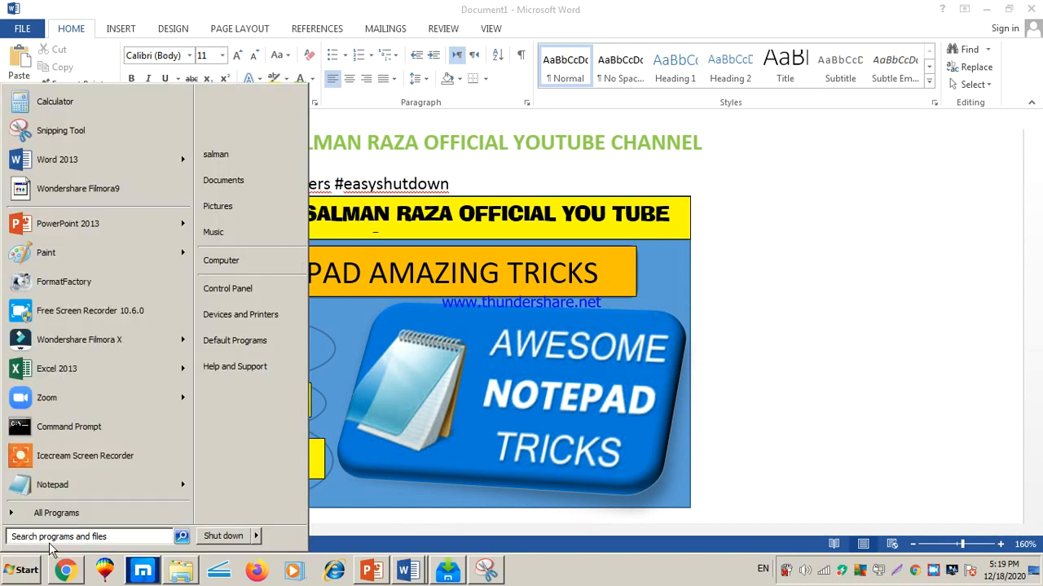
click(68, 492)
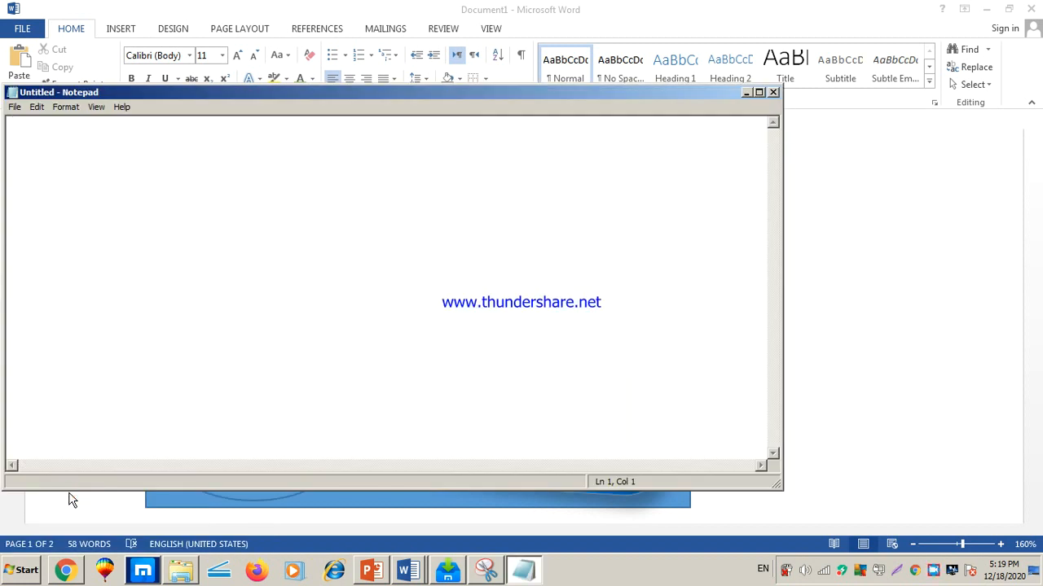
text(ma)
text( salman )
text(raza )
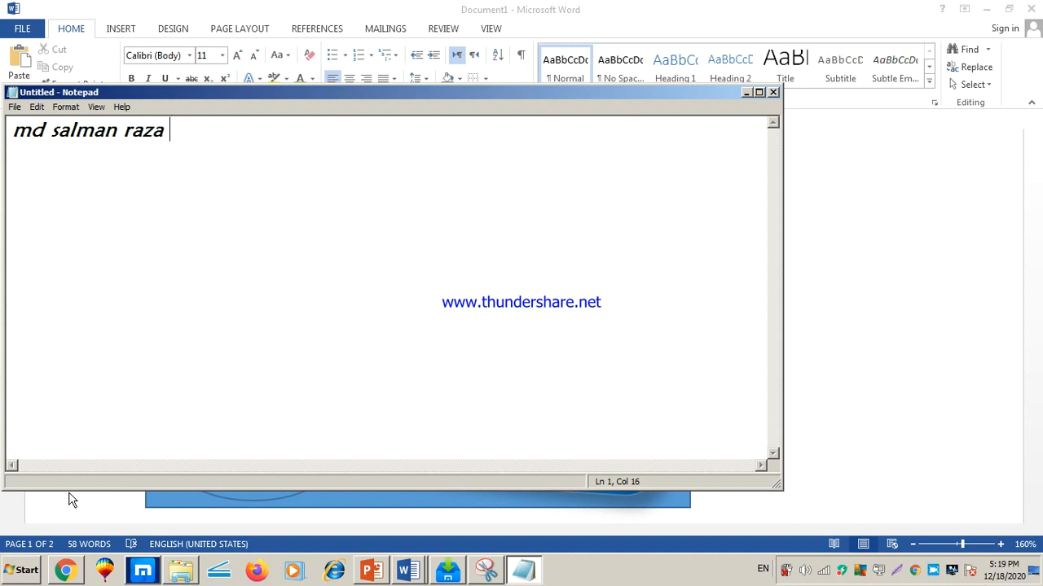
text(salah noor)
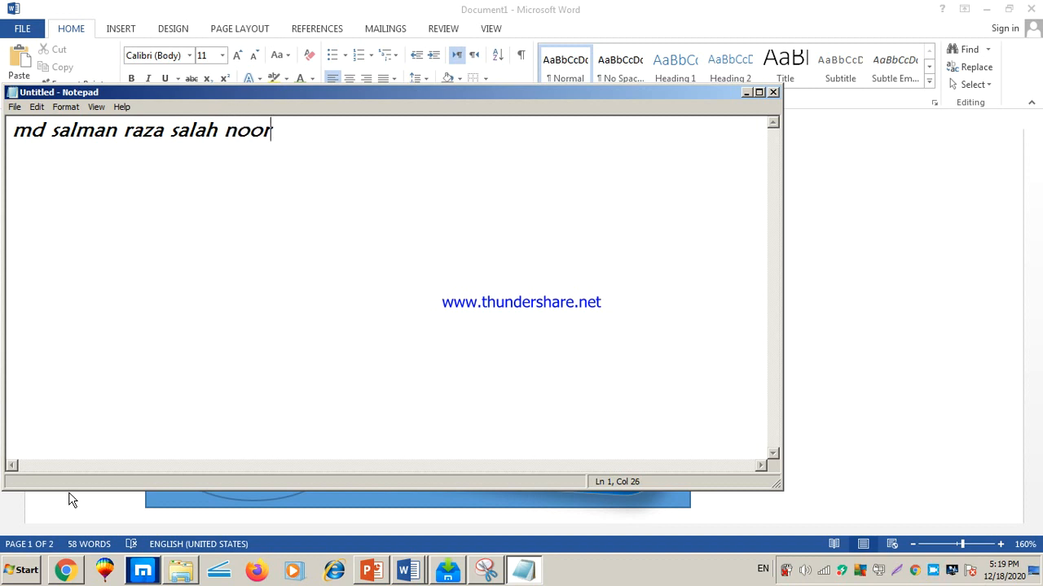
Save the command to the desktop as folders.bat and minimize the open windows to show the desktop
click(14, 107)
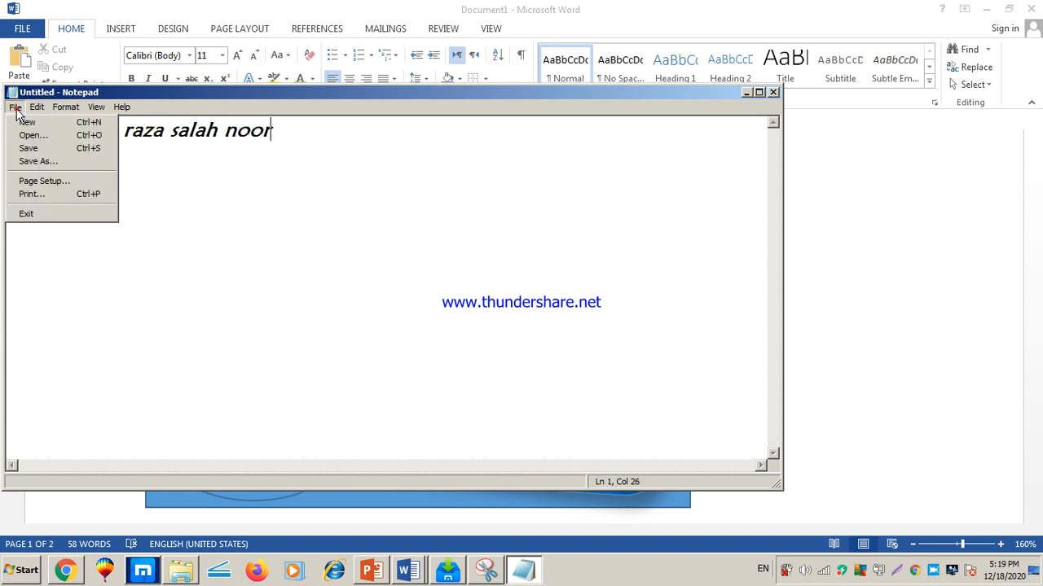
click(42, 161)
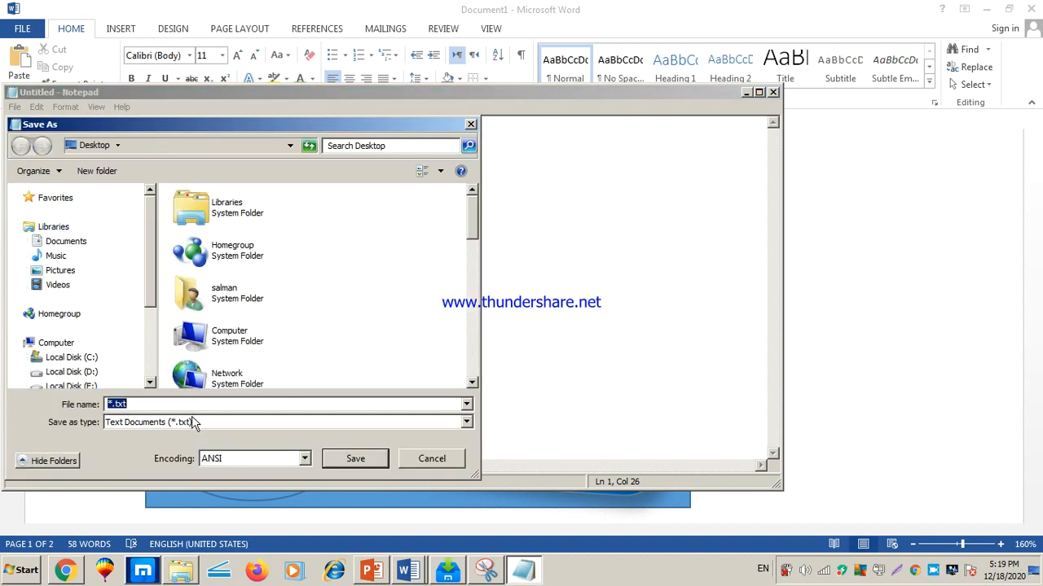
text(folders.bat)
click(349, 462)
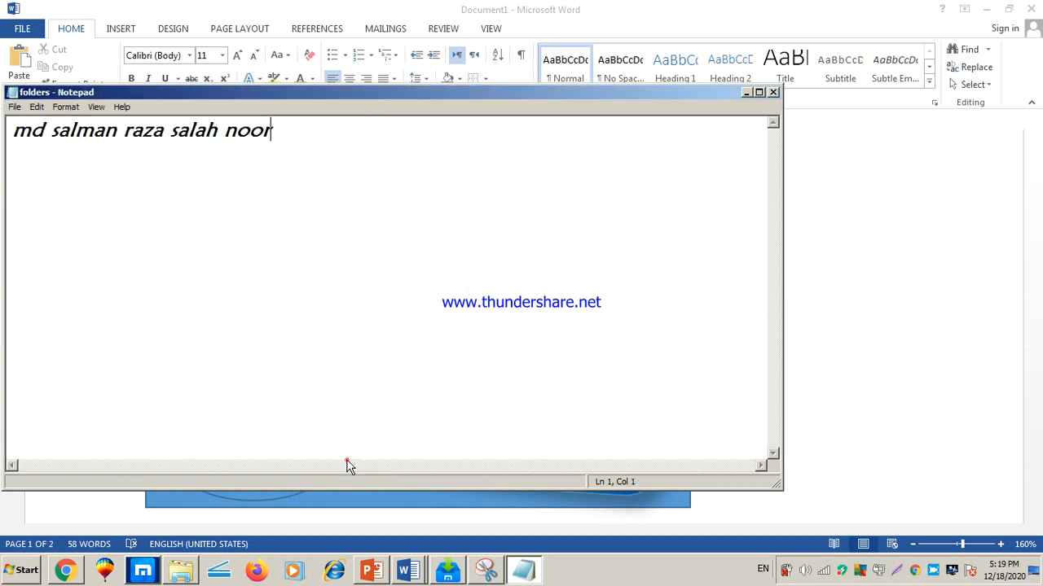
click(746, 93)
click(987, 9)
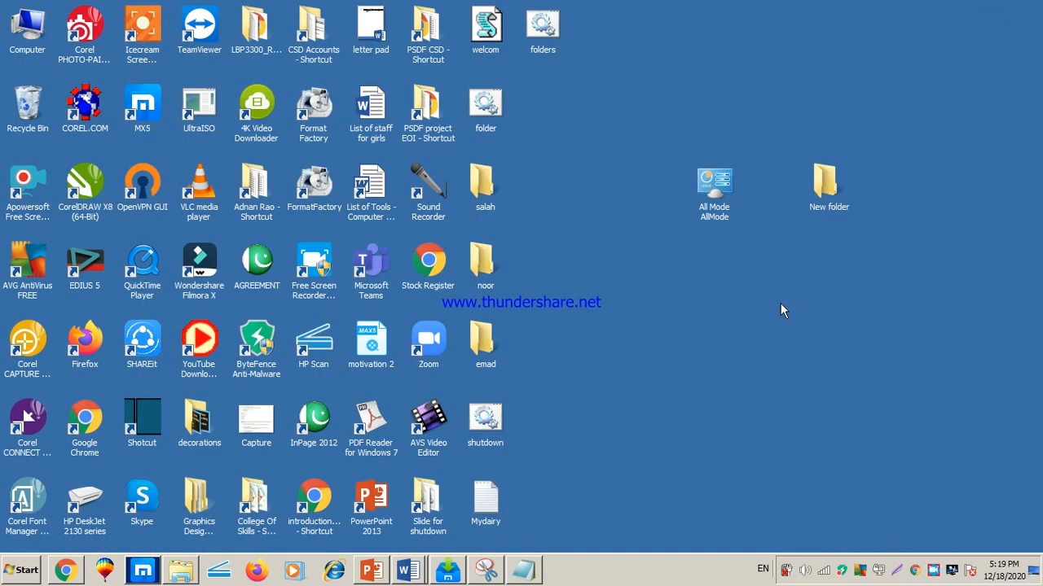
Run the folders batch file from the desktop and check the contents of the first new folder
double_click(542, 28)
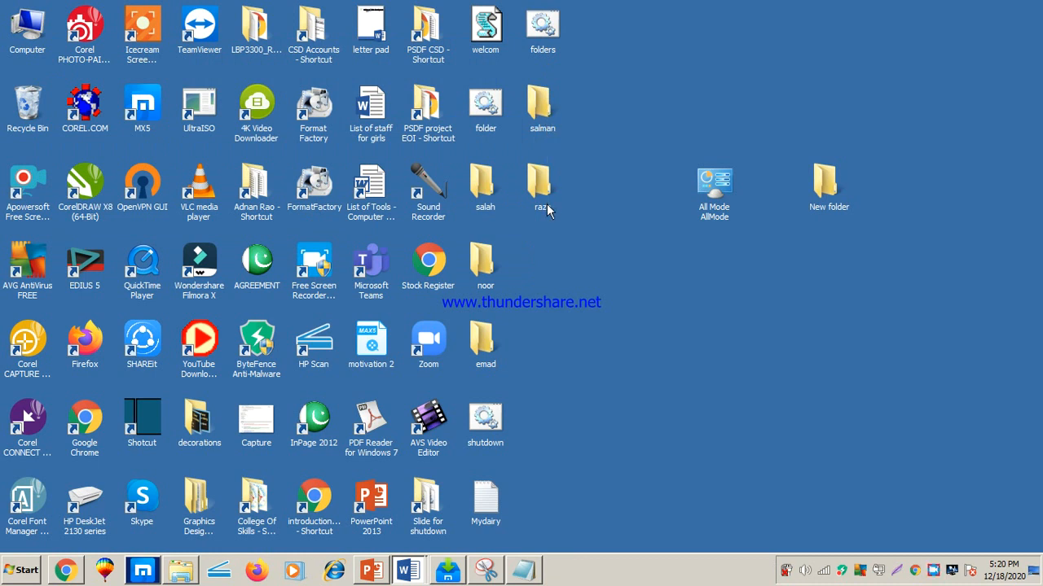
double_click(529, 114)
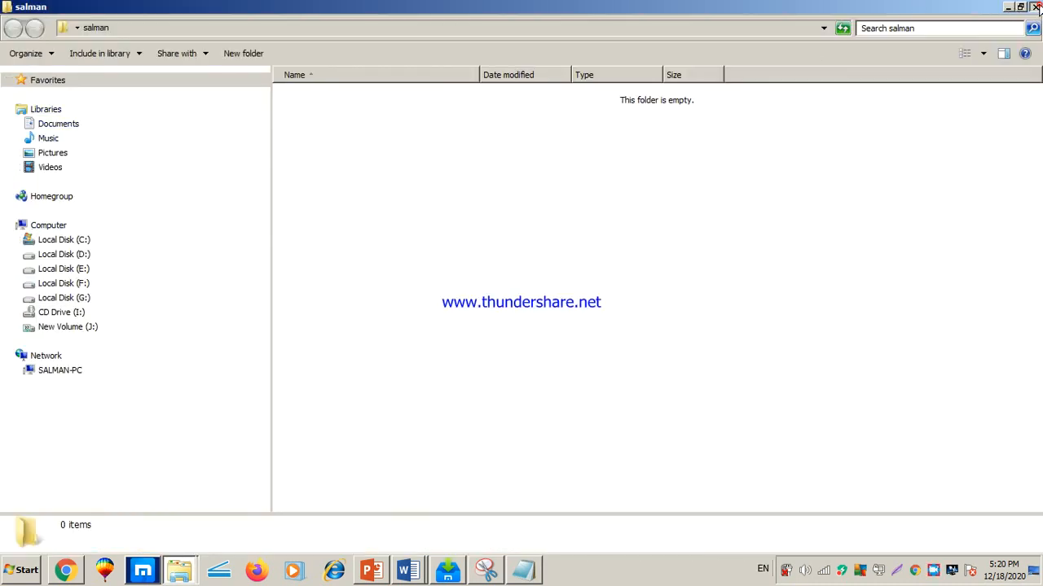
click(1035, 6)
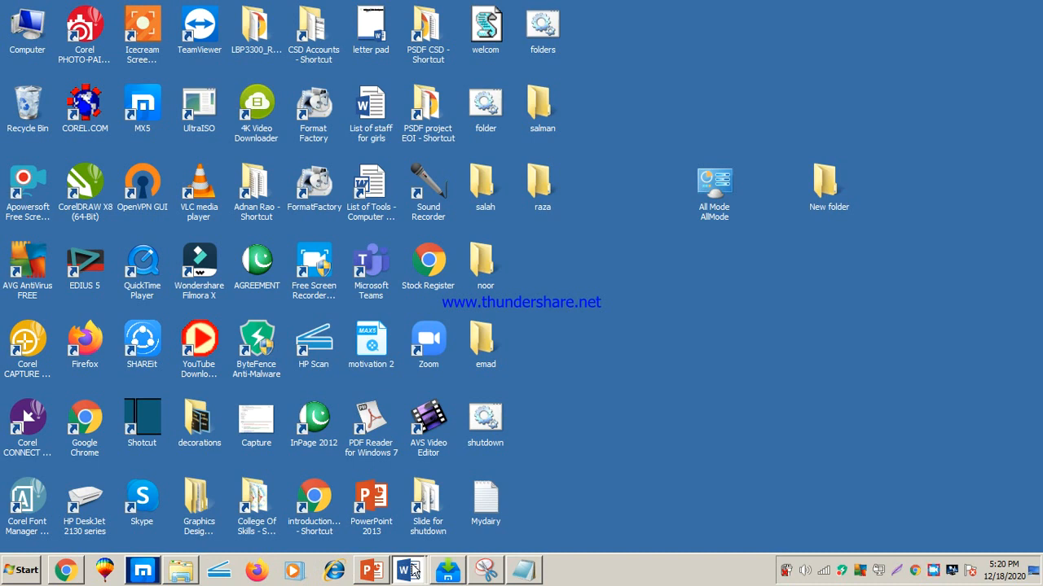
Bring the folders document back up to review its md command, and close it
click(525, 571)
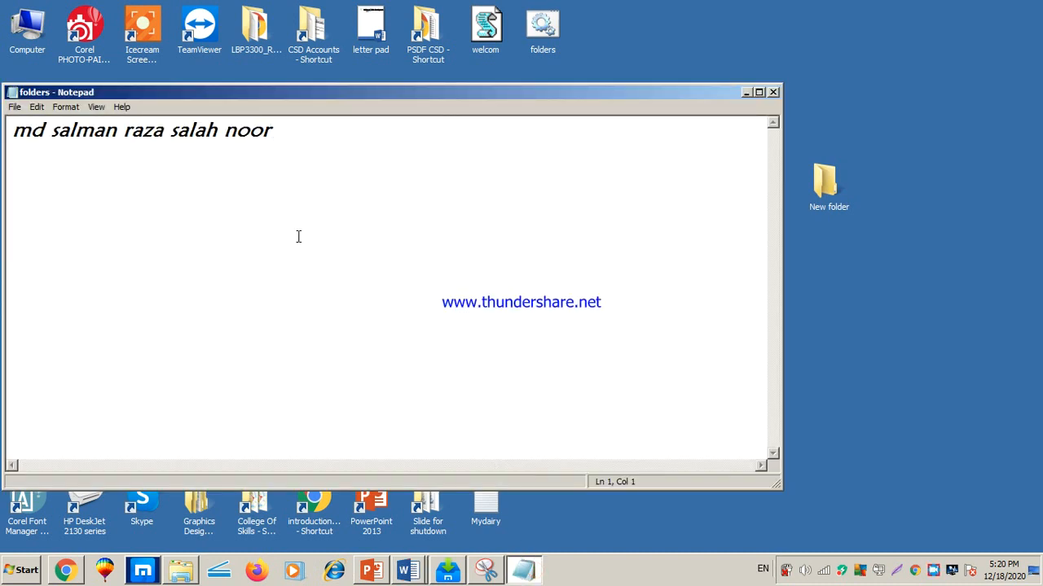
click(283, 129)
click(776, 92)
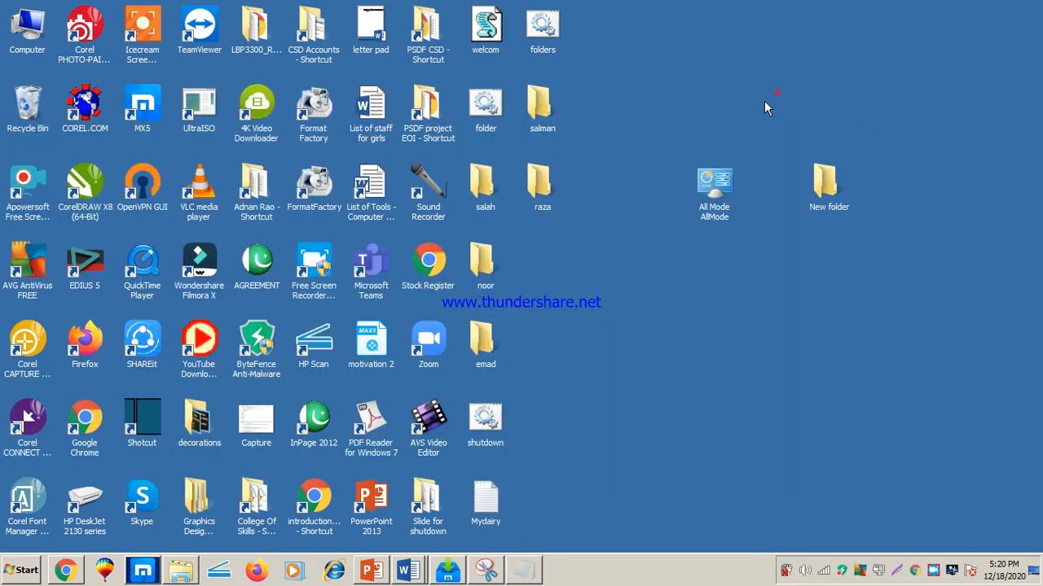
Open a new Notepad document and enter the command "shutdown -s -t 50"
click(30, 574)
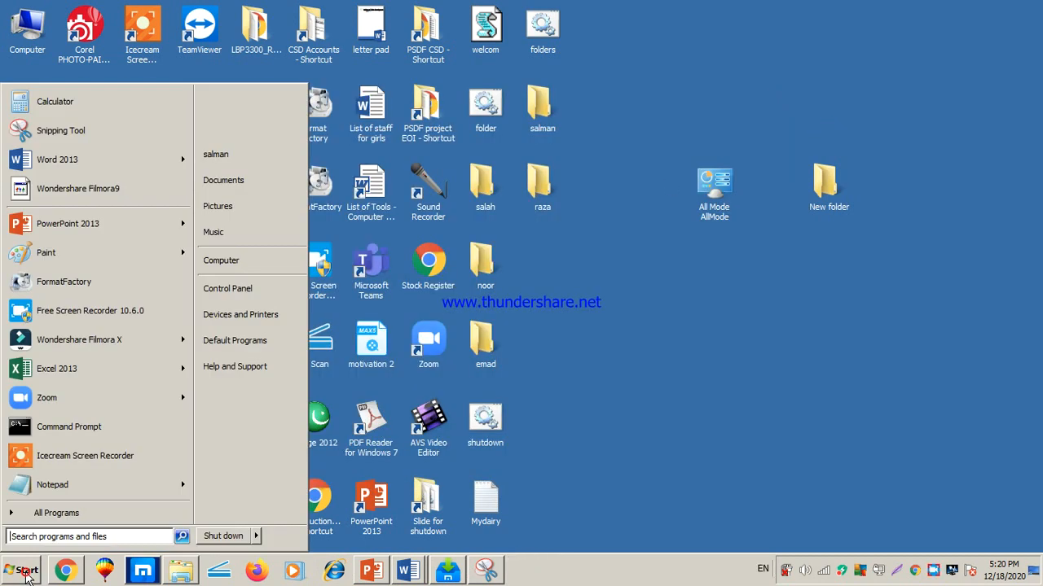
click(73, 487)
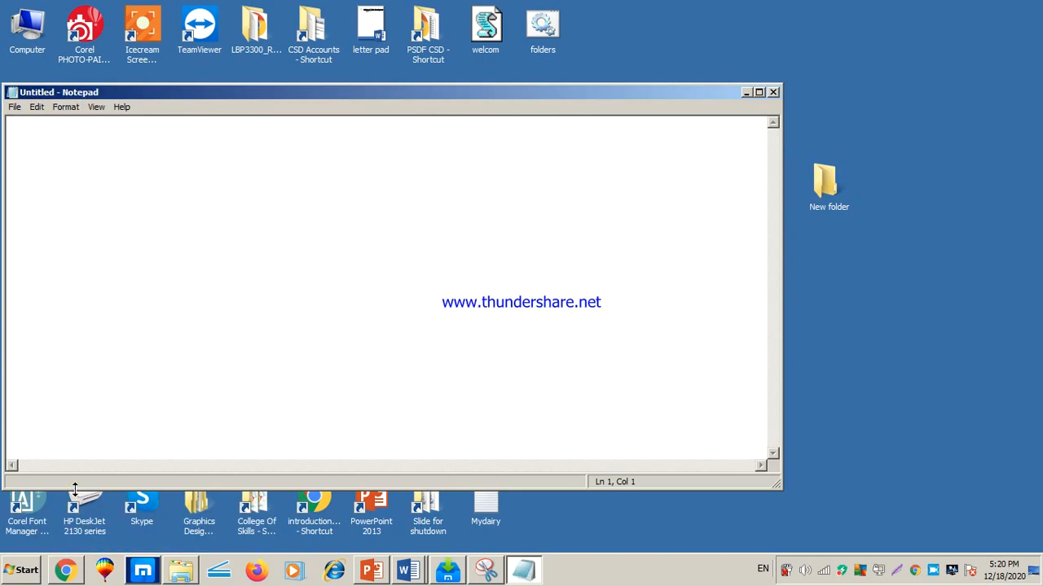
text(shutdown)
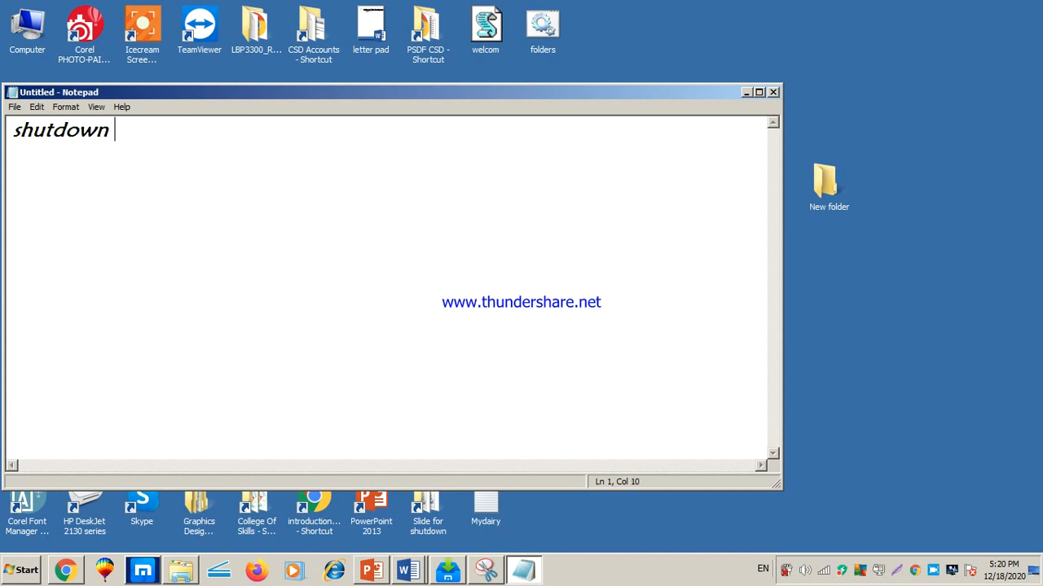
text( -s -)
key(BackSpace)
text(t 50)
Save the shutdown command to the desktop as shut.bat and close the document
click(15, 108)
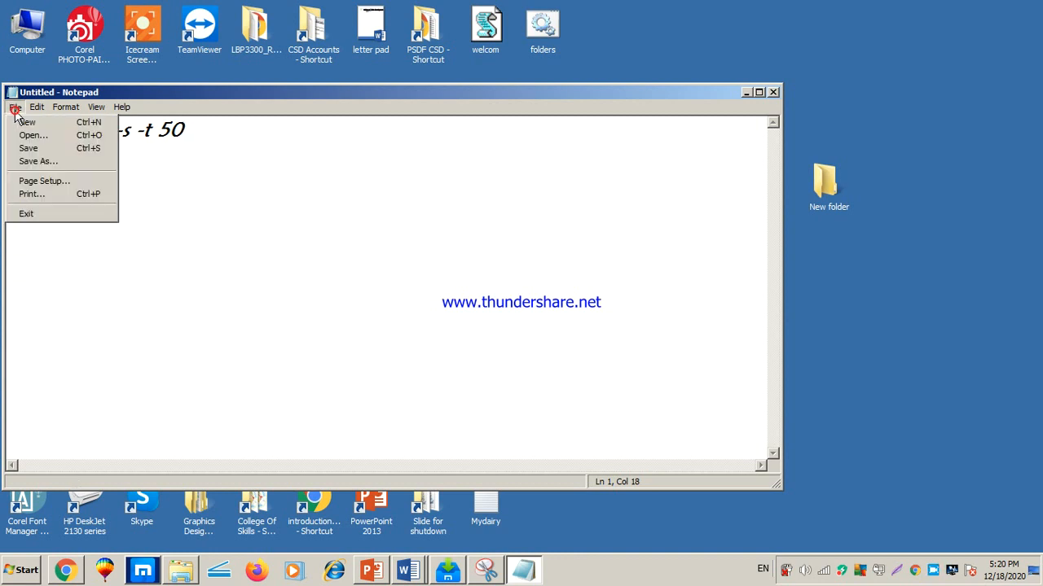
click(35, 160)
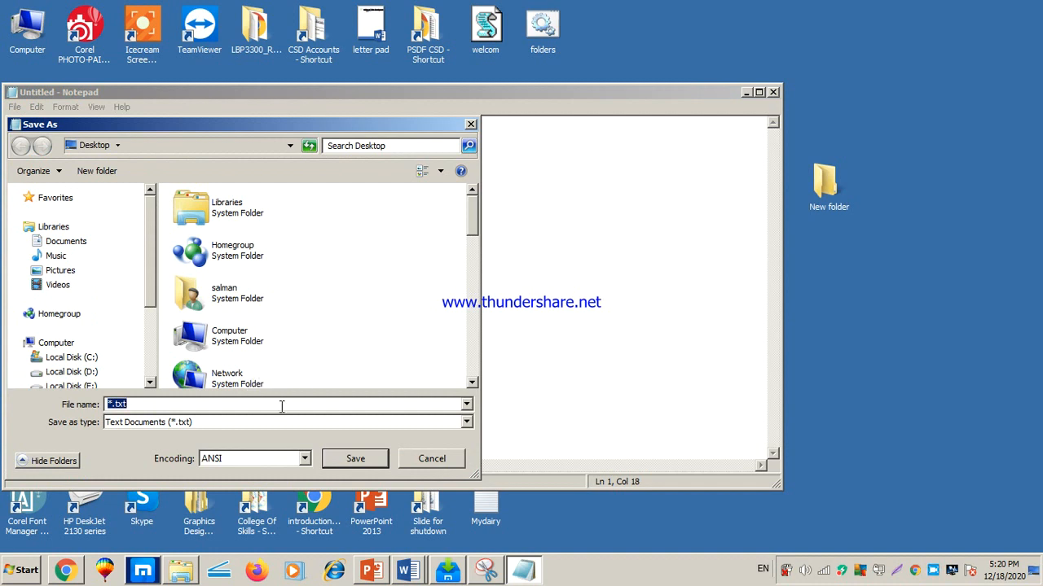
text(shut)
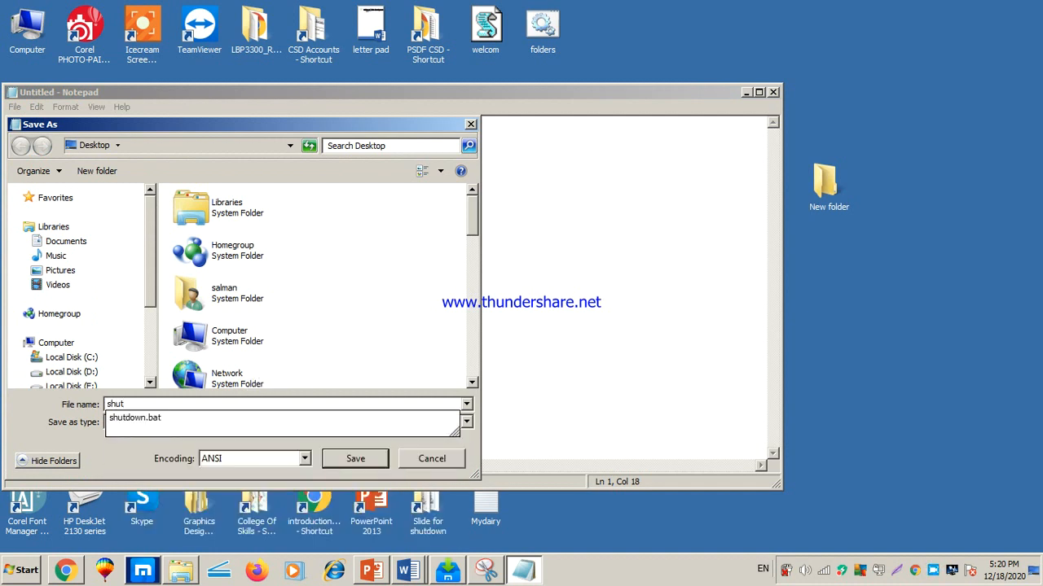
text(.bat)
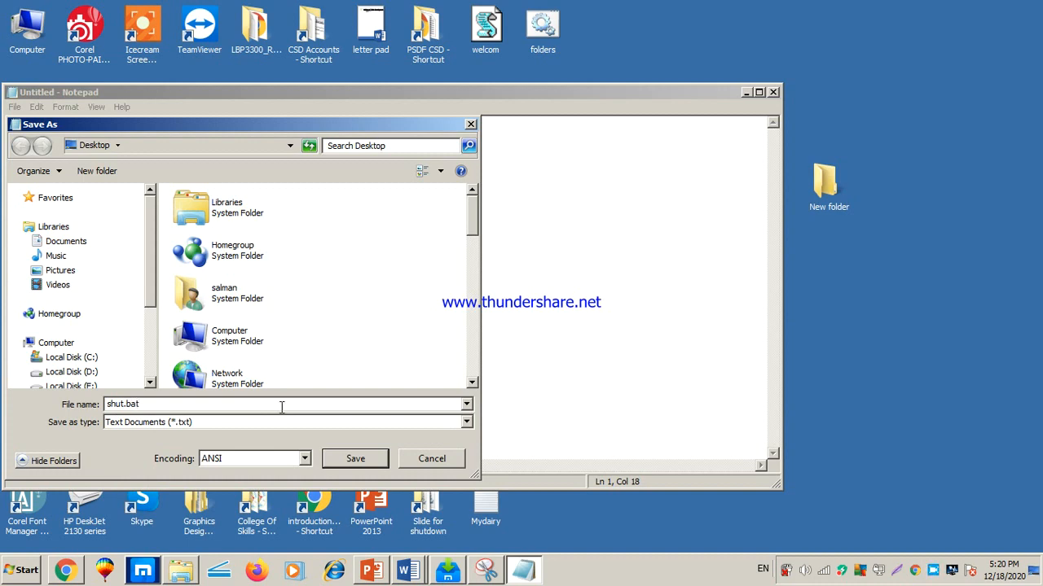
click(366, 458)
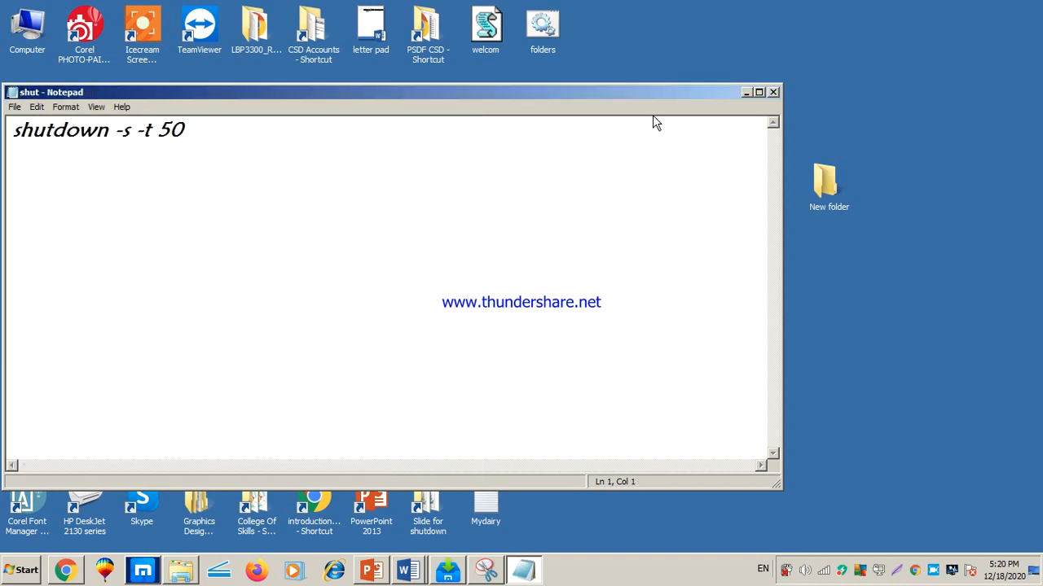
click(773, 91)
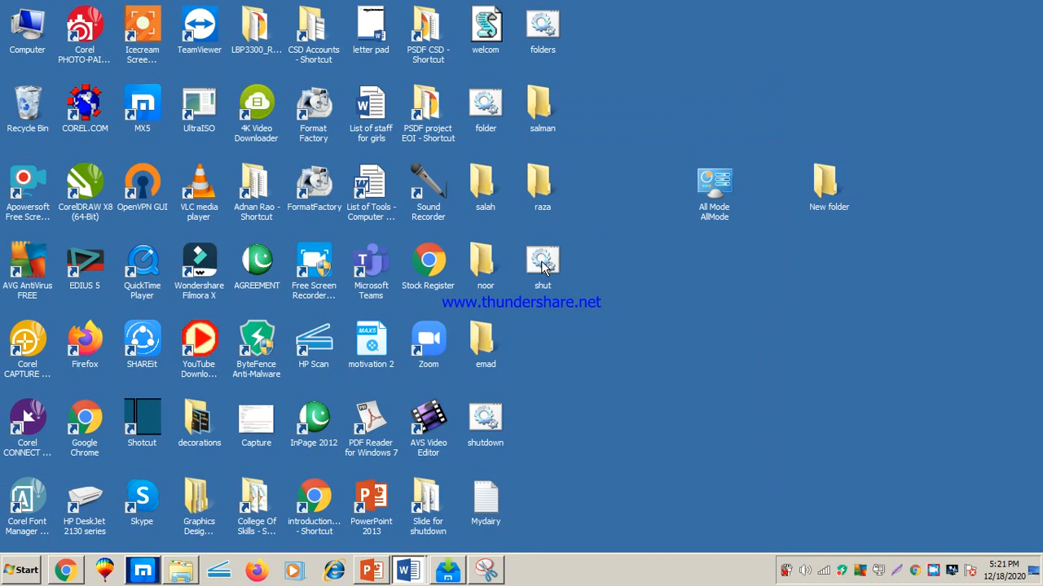
click(931, 570)
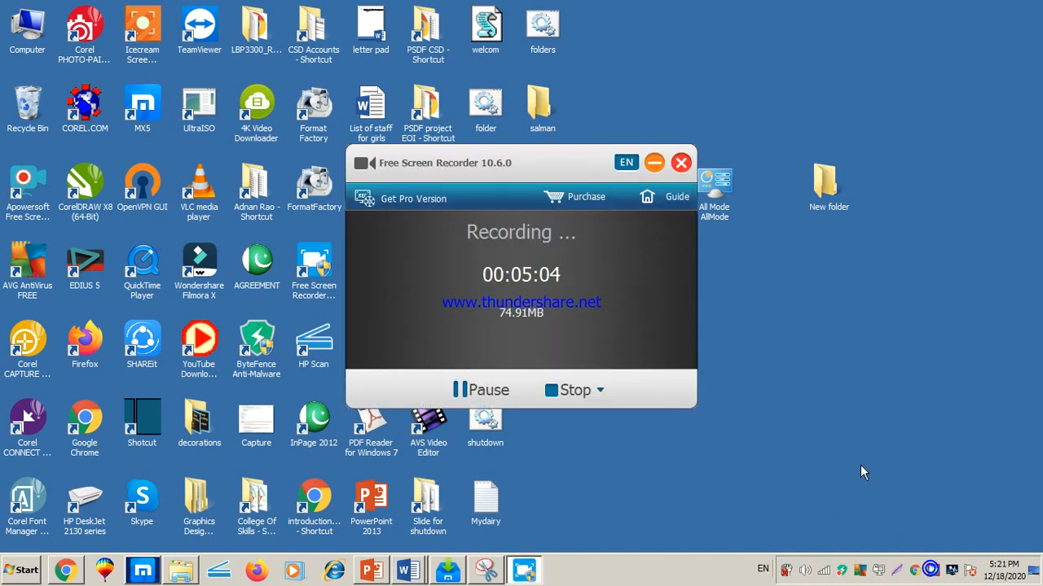